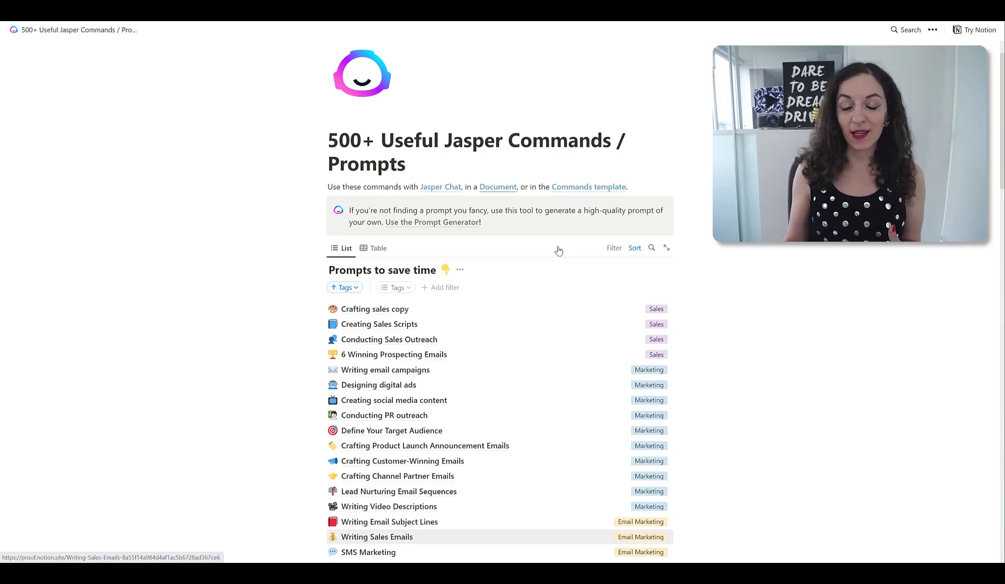
Examine the list of Jasper prompts by category, from Sales and Marketing down to the JasperChat entries.
scroll(603, 252, "down", 2)
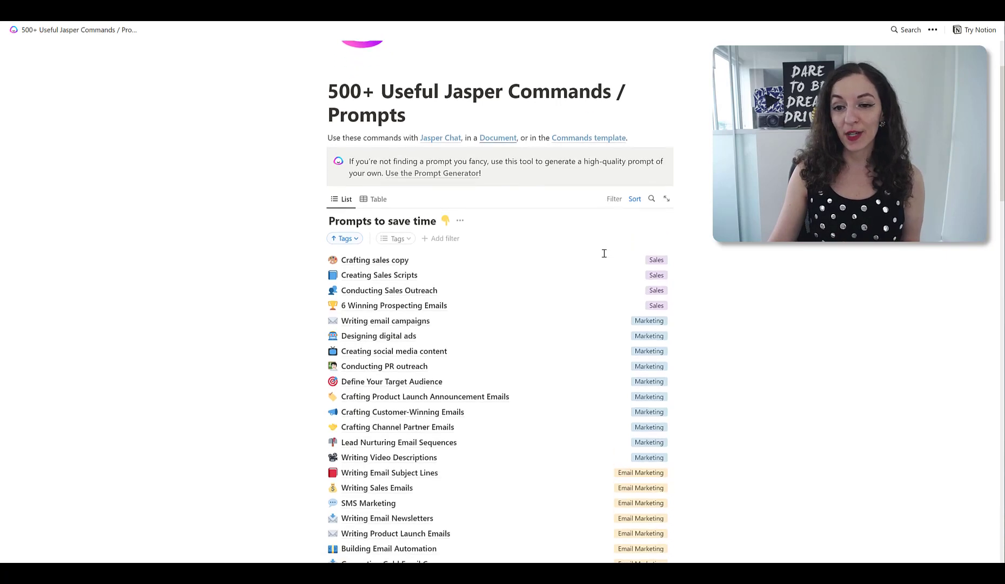
scroll(605, 253, "down", 5)
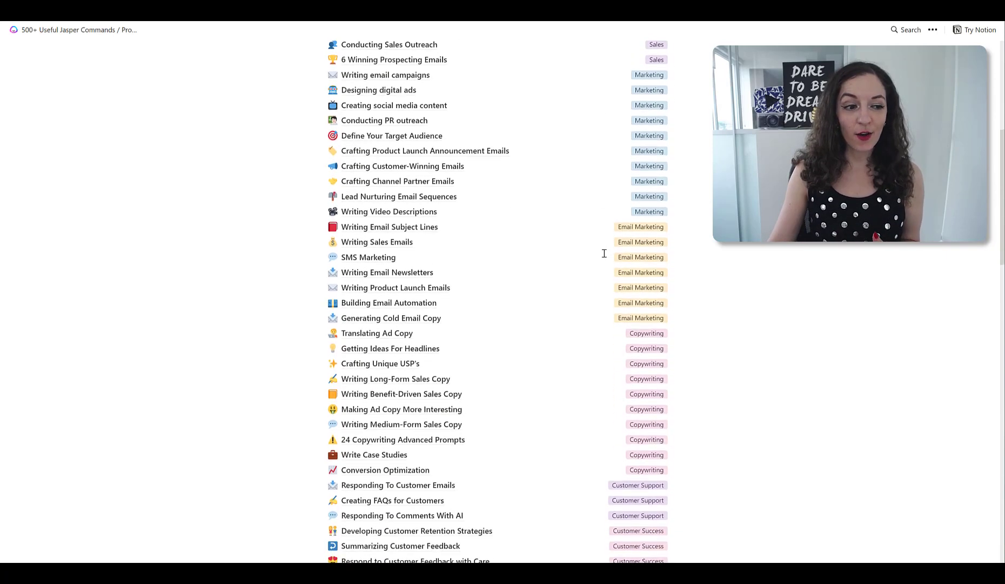
scroll(604, 252, "down", 4)
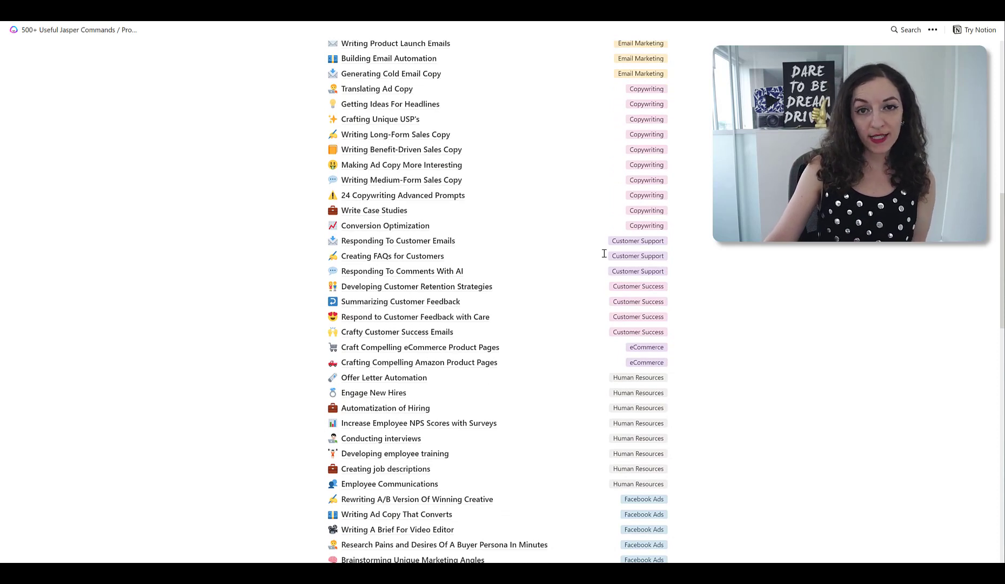
scroll(604, 253, "down", 1)
scroll(604, 253, "down", 1)
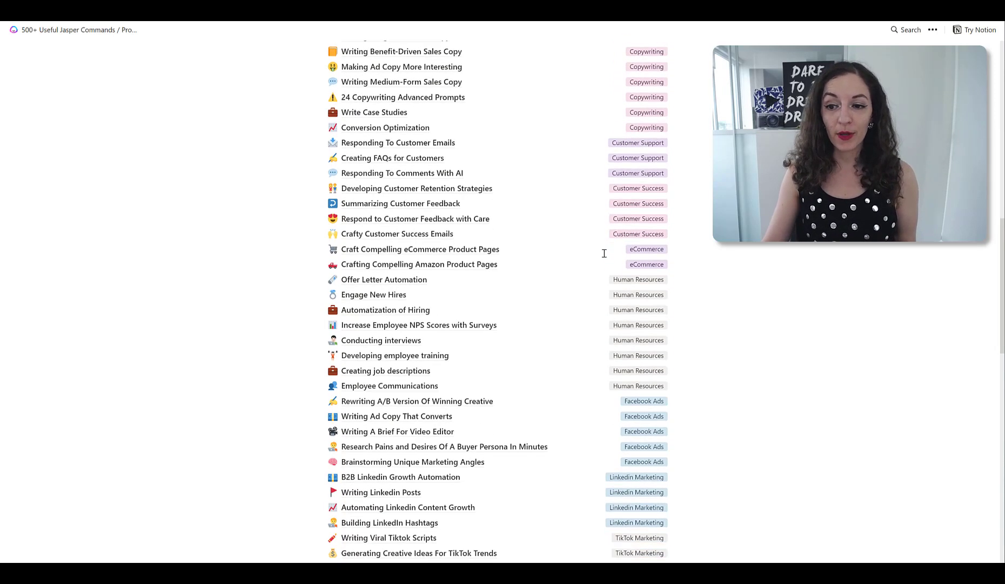
scroll(604, 253, "down", 1)
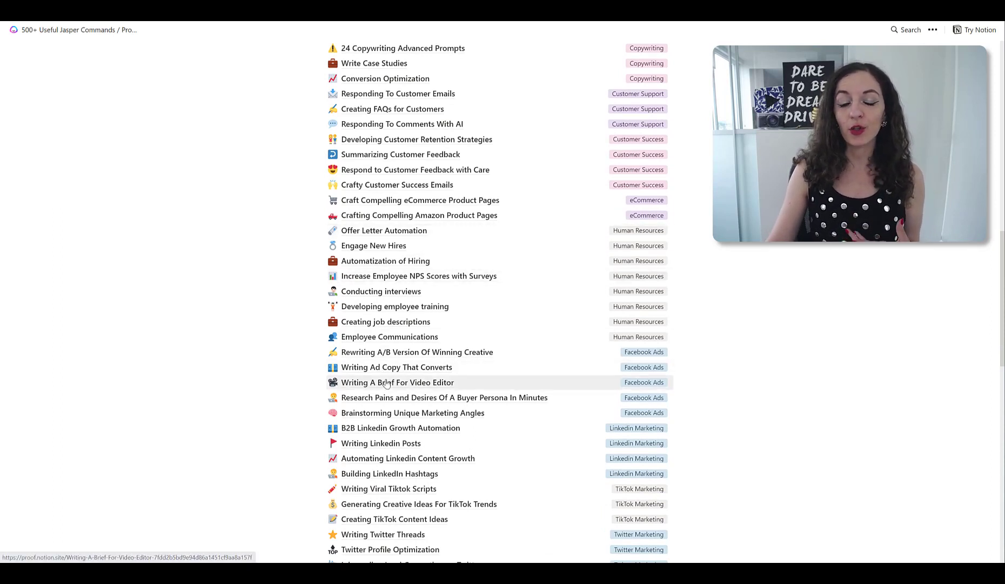
scroll(386, 383, "down", 3)
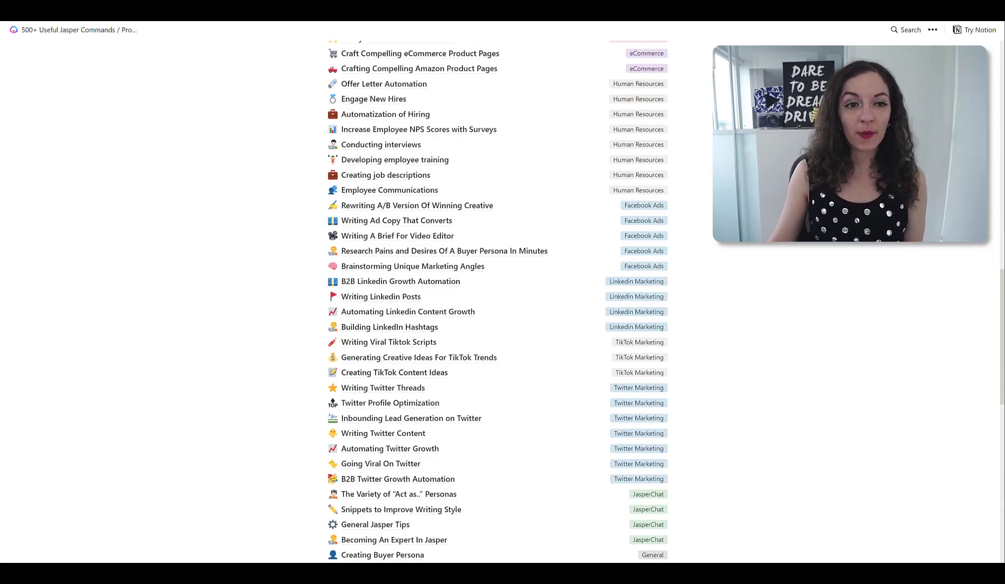
Switch to Jasper and, in a new chat thread, write the prompt Create a social media post promoting my course "The Profitable Channel".
key("ctrl+Tab")
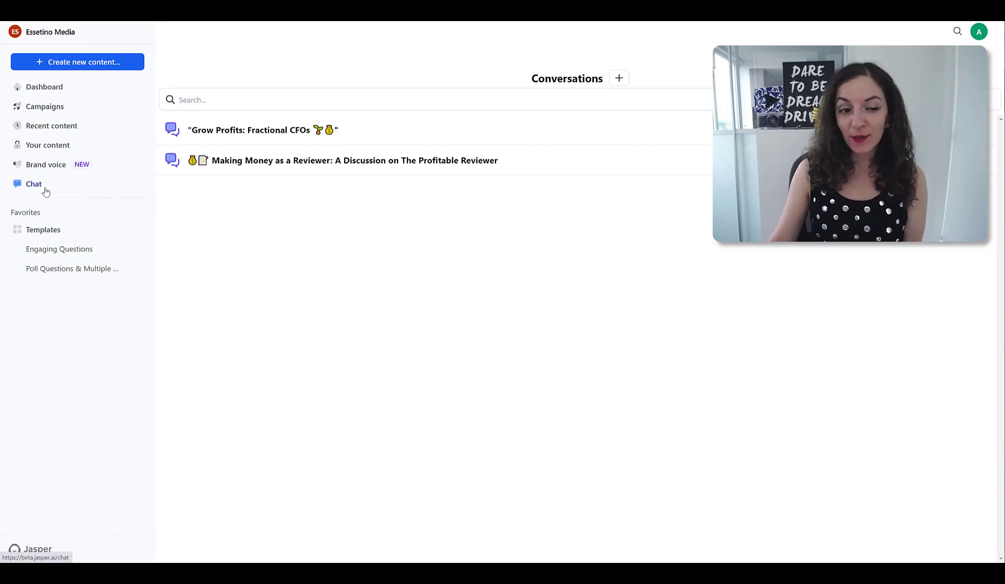
left_click(621, 79)
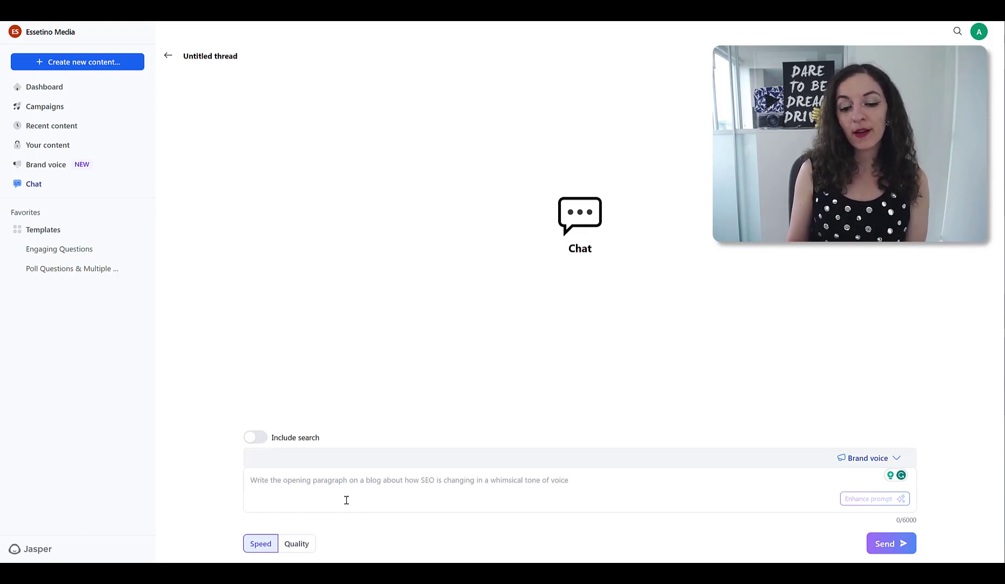
type("Write")
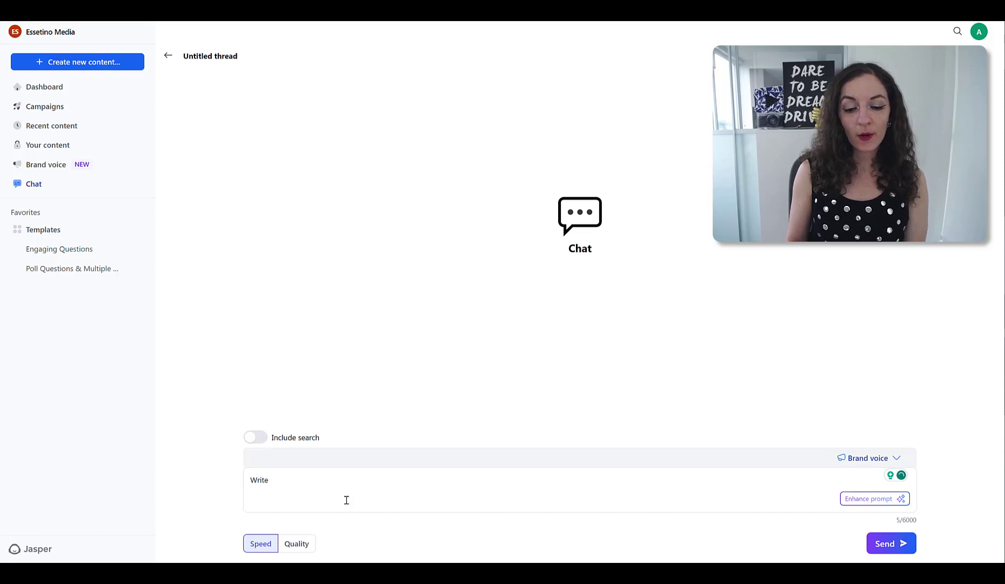
key("ctrl+a")
type("Create a so")
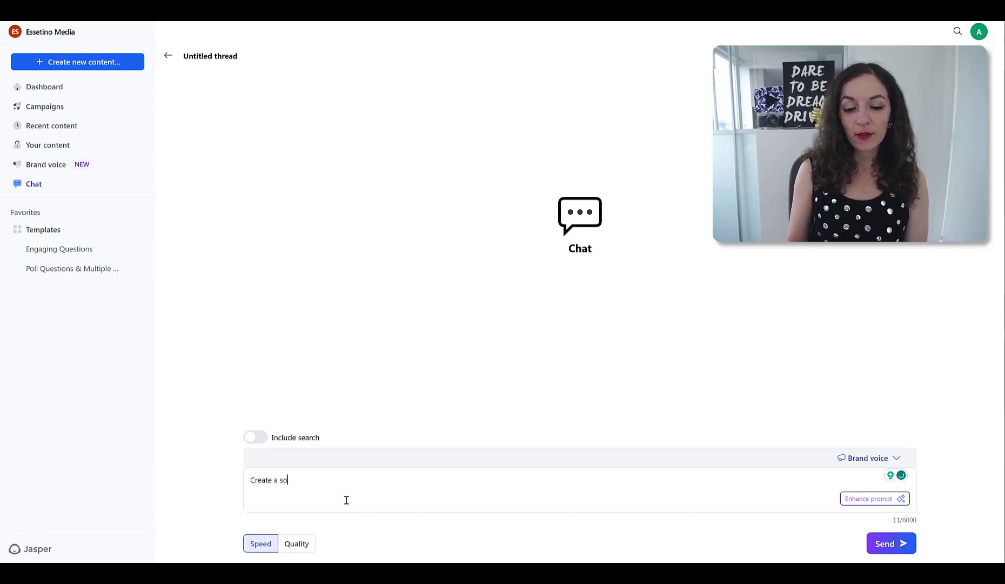
type("cial media post")
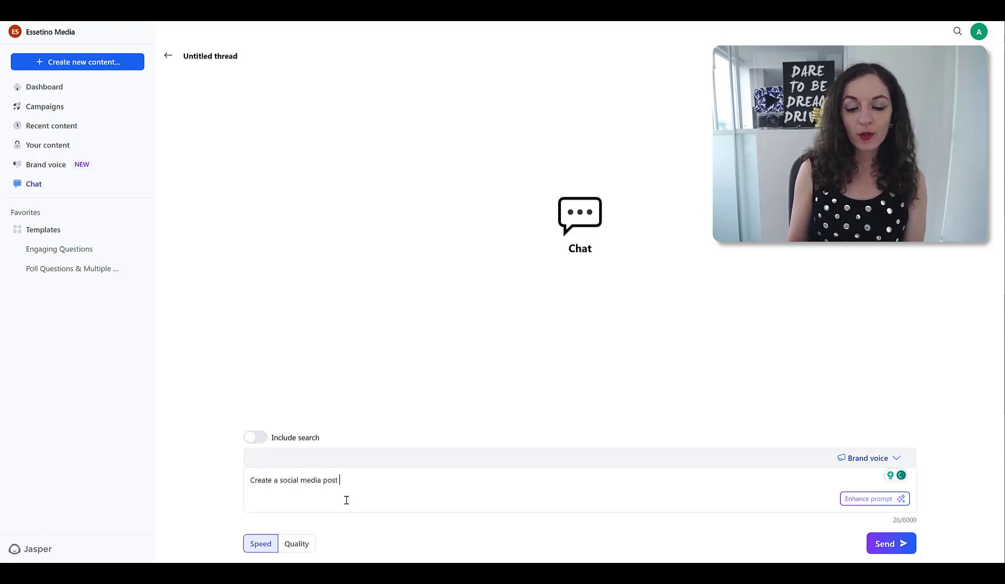
type(" promoting my")
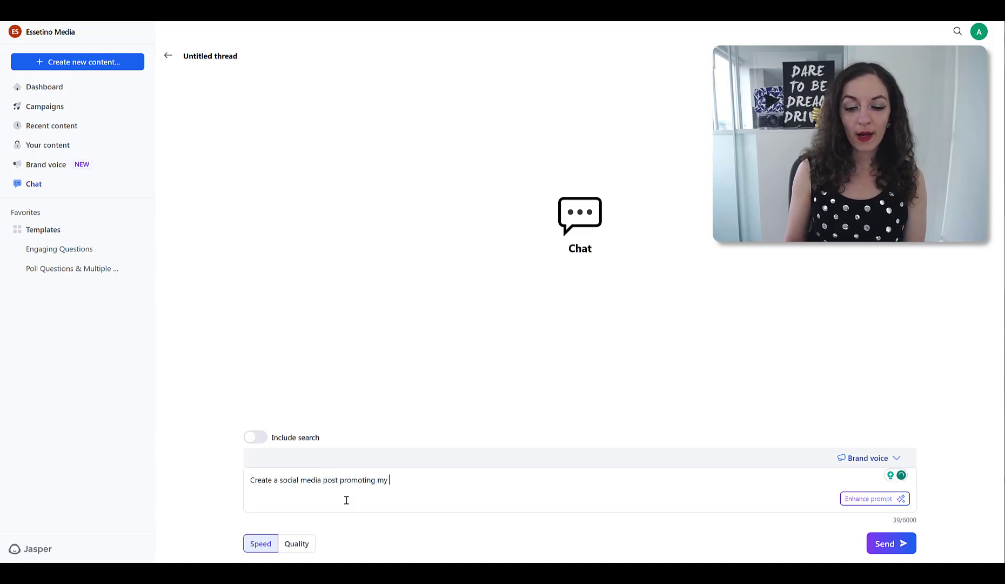
type(" course The Prof")
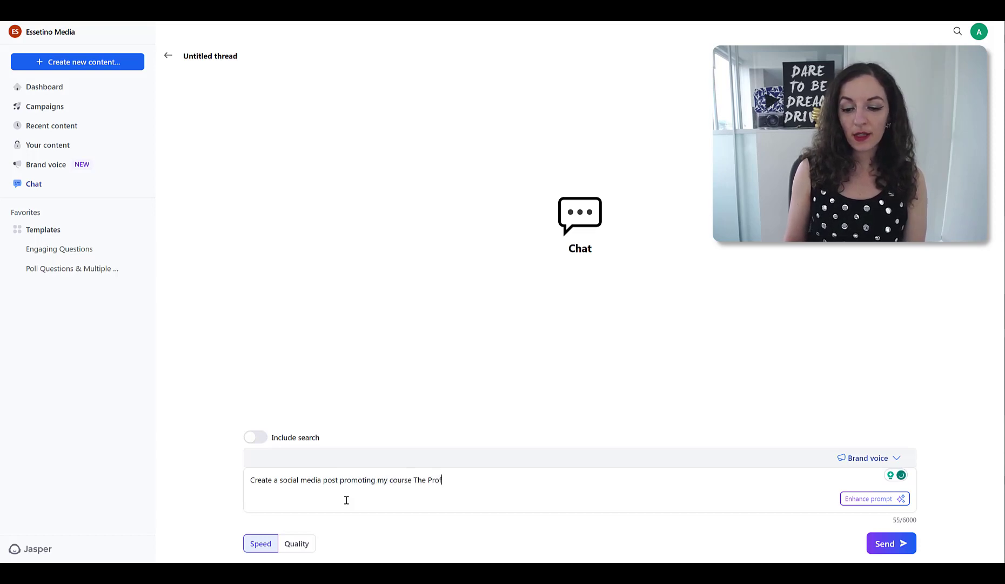
type("itable Channel")
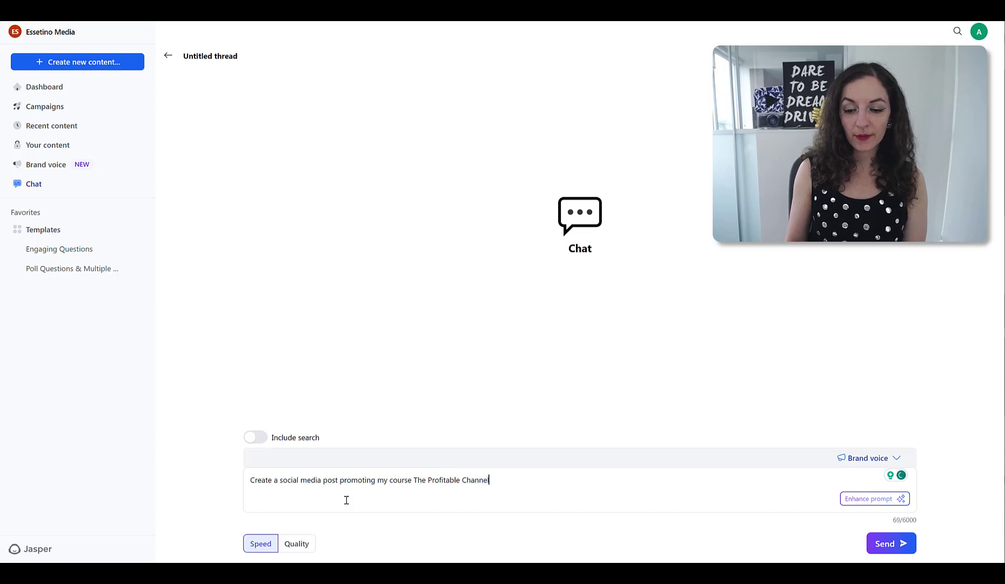
type("\"\"")
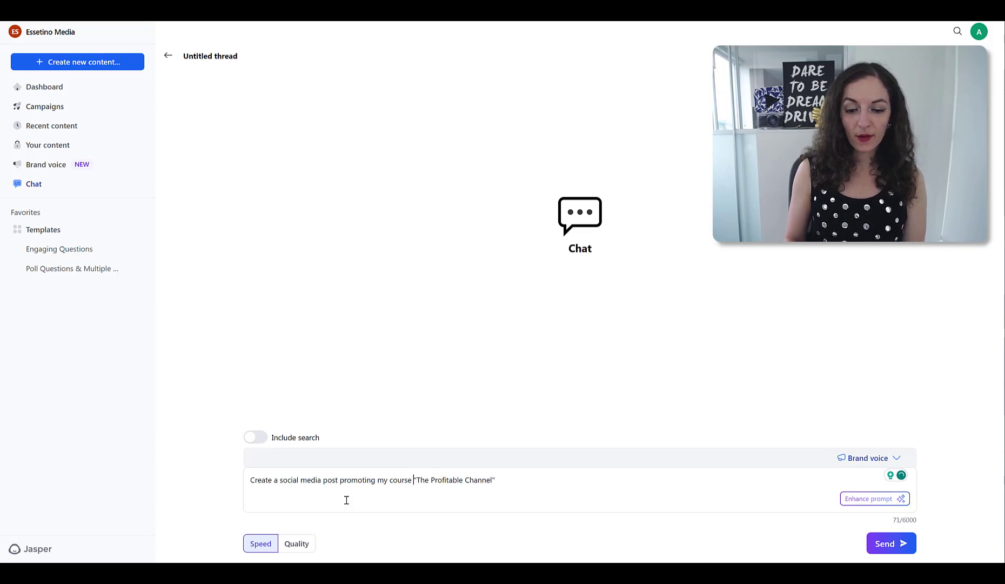
Insert "self-paced youtube" before "course" in the prompt and send it.
key("ctrl+Left")
type("youtube")
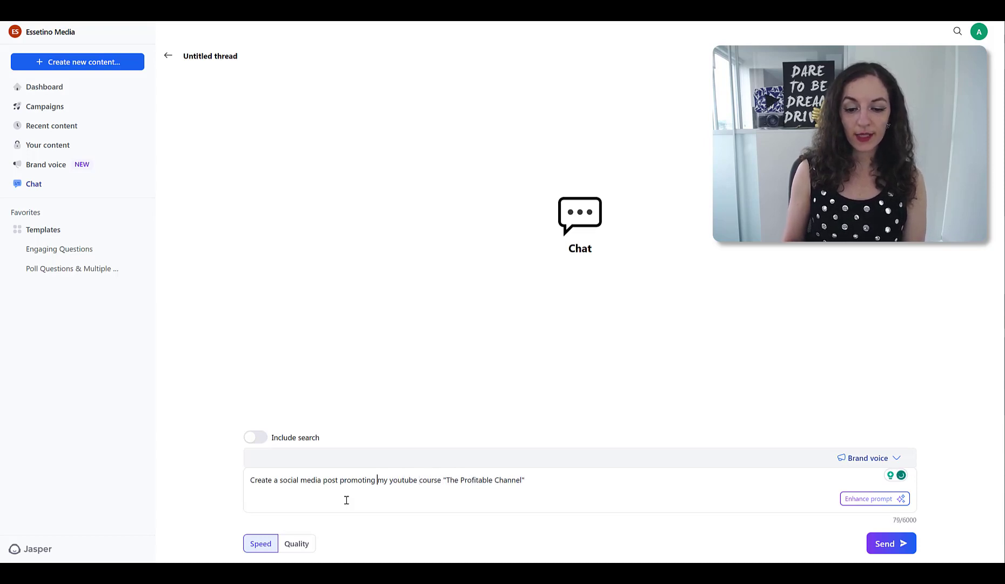
key("ctrl+Right")
type("self-paced")
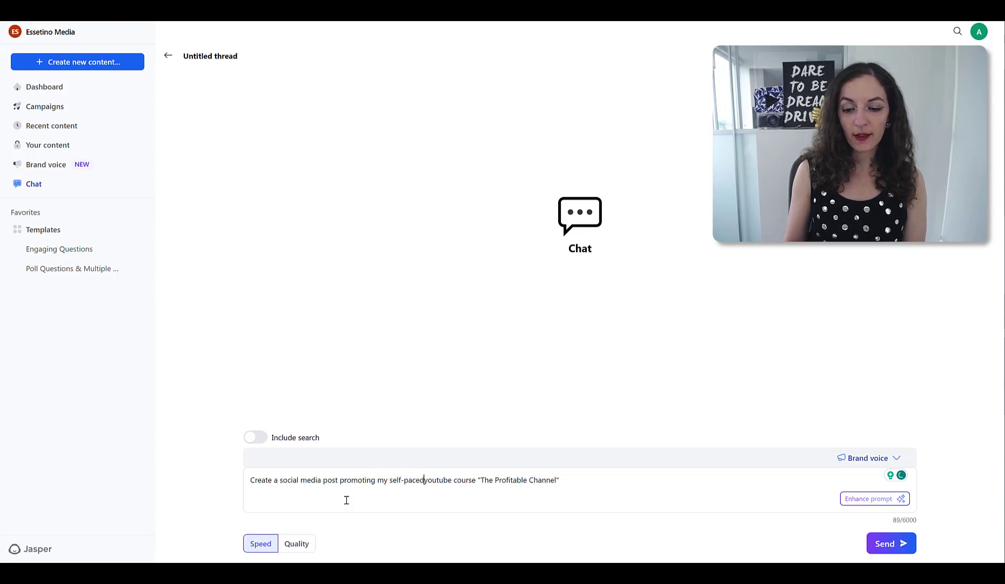
key("Return")
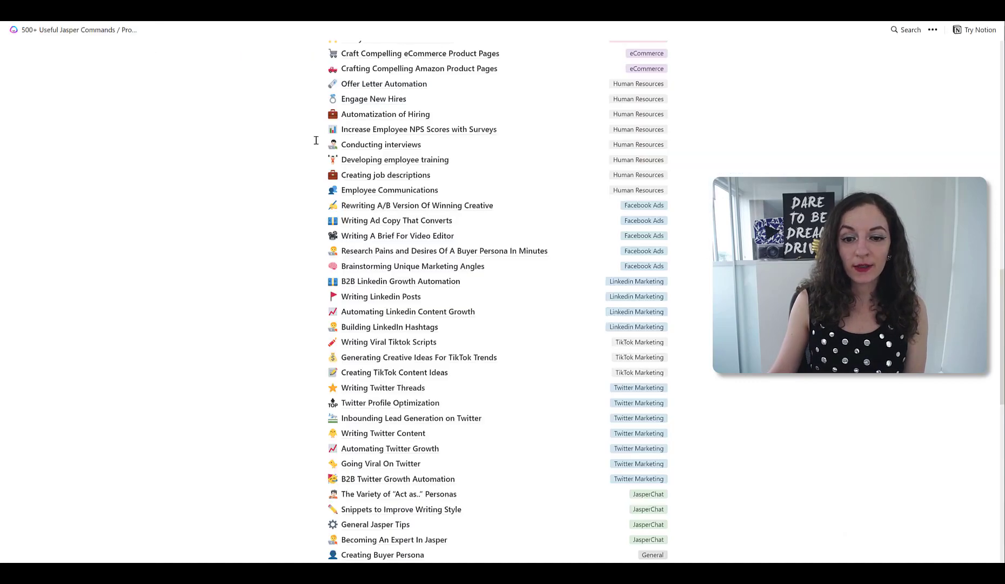
Switch back to the Notion prompt library and look through its entries and category tags for a social media topic.
scroll(585, 231, "up", 8)
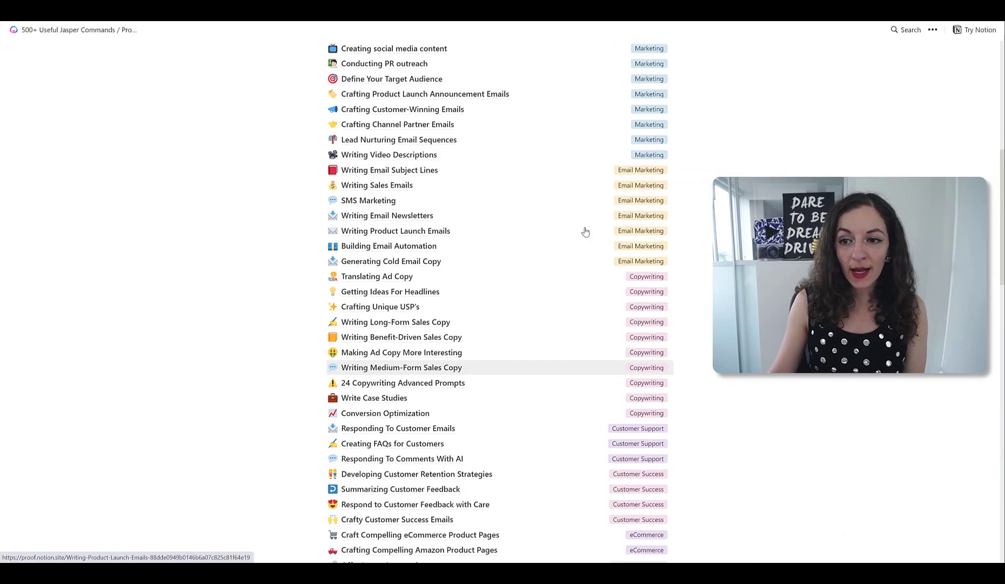
scroll(585, 232, "up", 6)
scroll(583, 232, "down", 3)
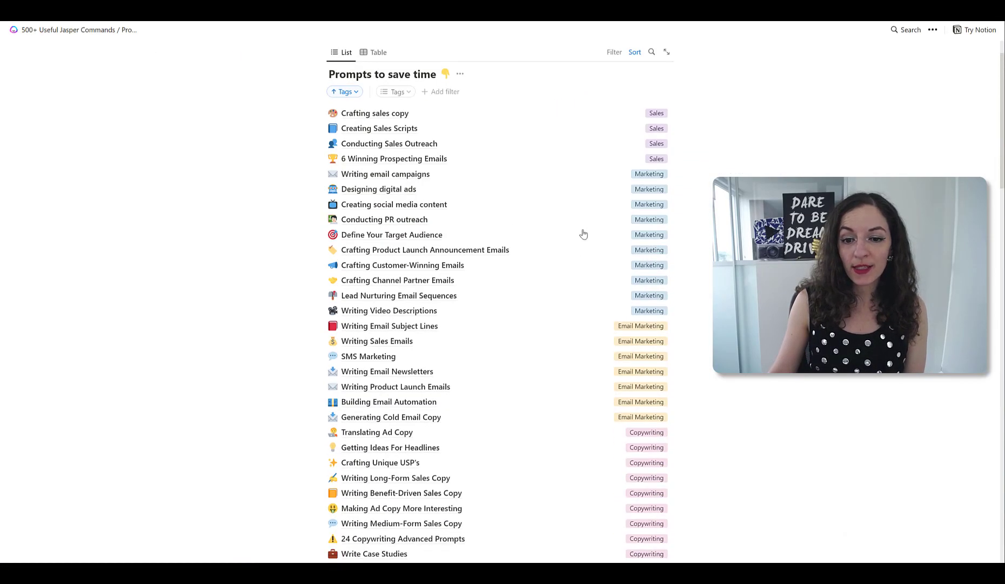
scroll(582, 233, "down", 1)
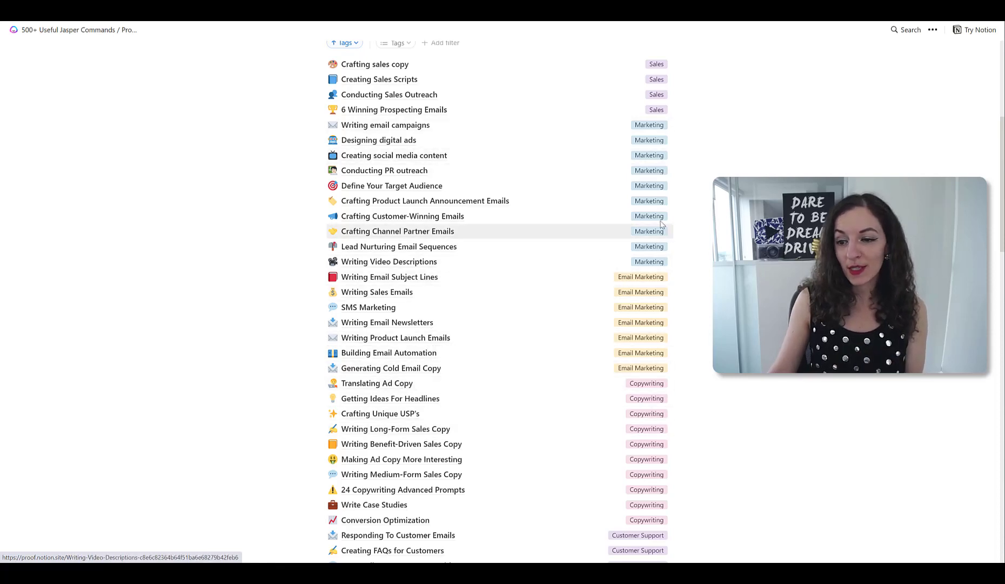
scroll(622, 335, "down", 8)
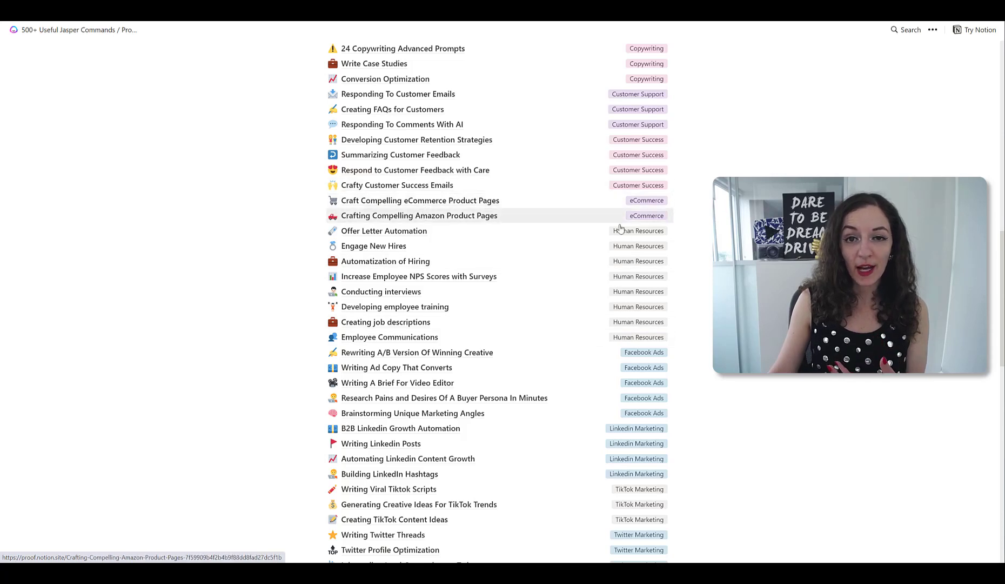
scroll(576, 281, "up", 6)
scroll(525, 258, "up", 3)
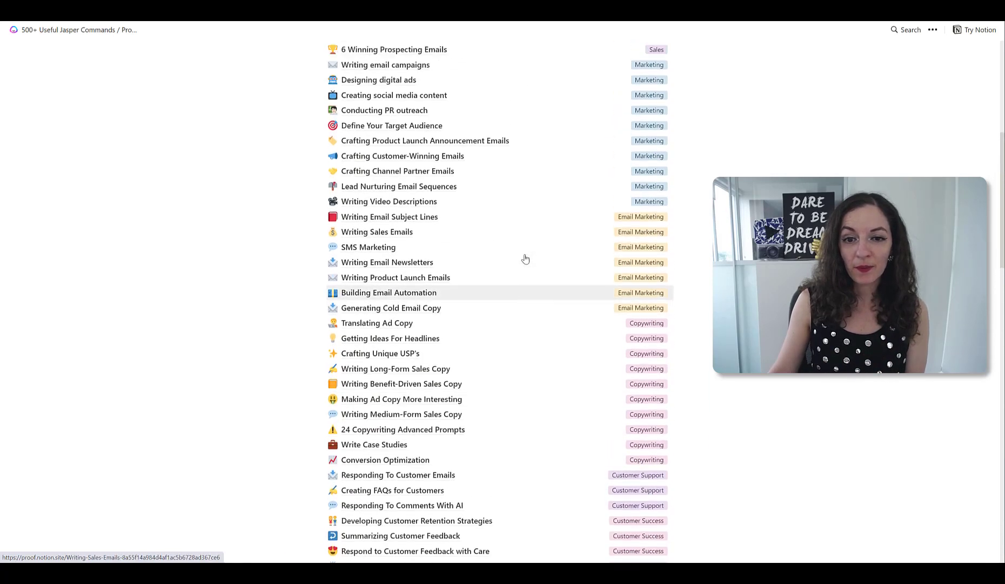
scroll(525, 258, "down", 2)
scroll(525, 259, "up", 2)
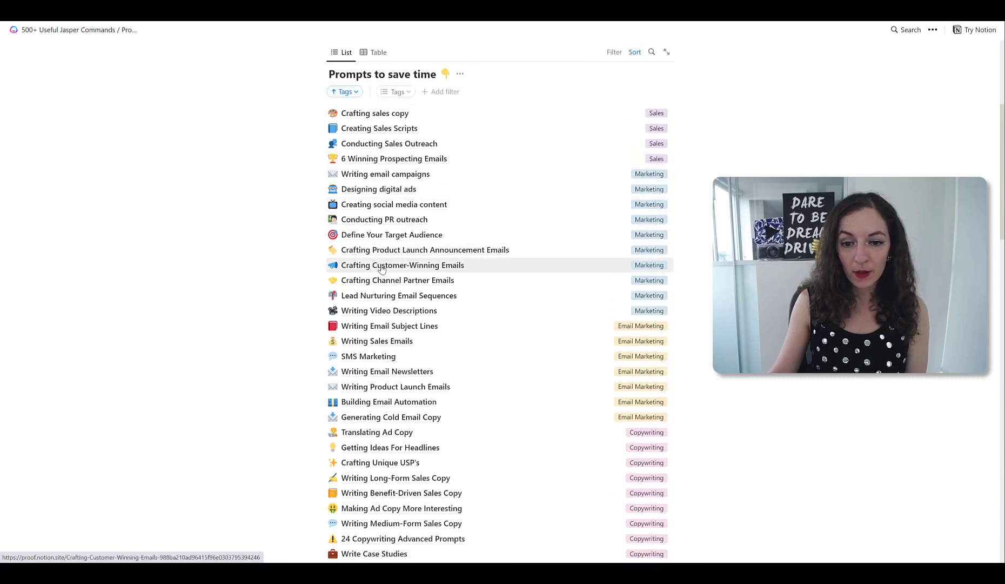
Open the "Creating social media content" entry and read through its prompts and tips.
left_click(363, 209)
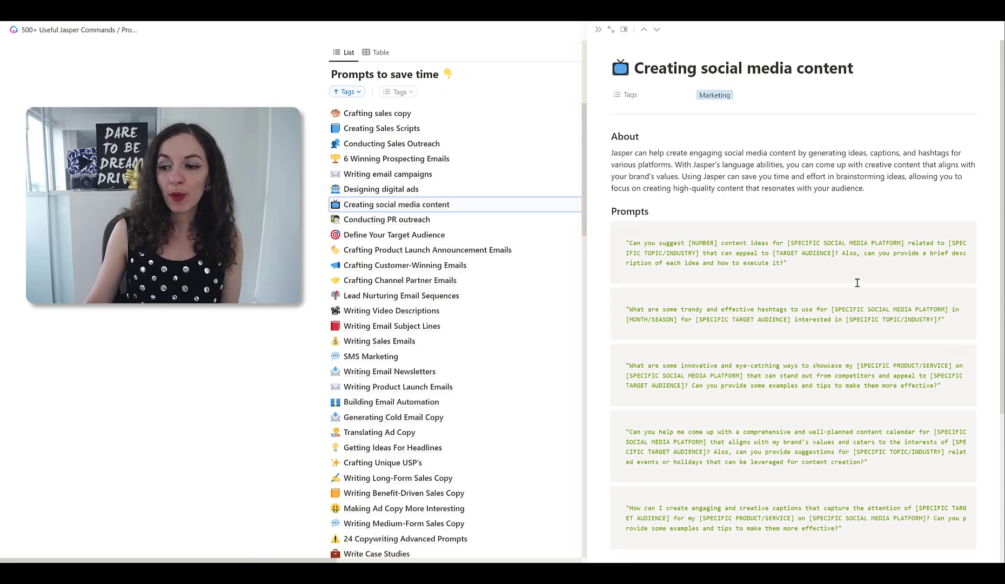
scroll(822, 279, "down", 2)
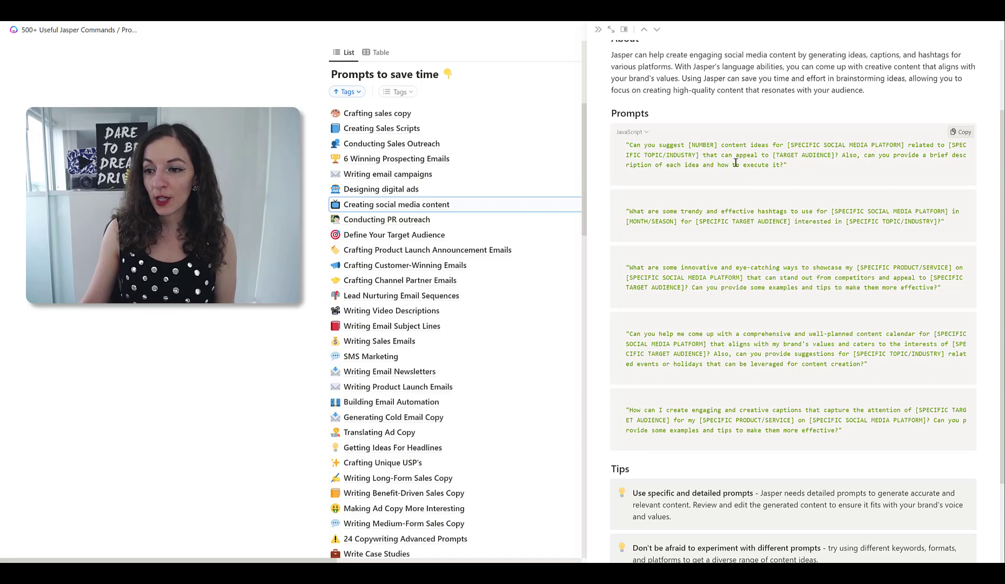
scroll(785, 192, "down", 2)
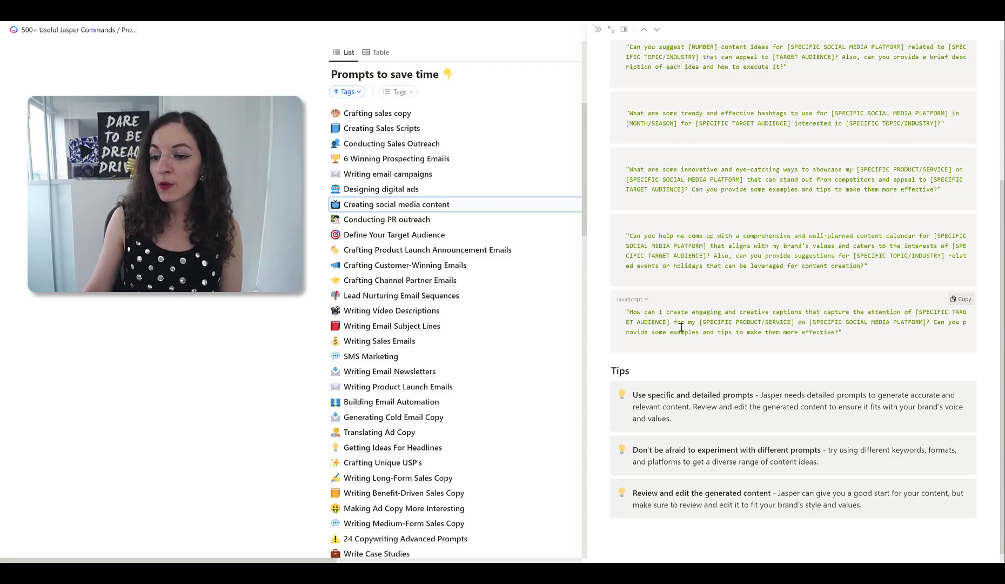
scroll(692, 308, "down", 1)
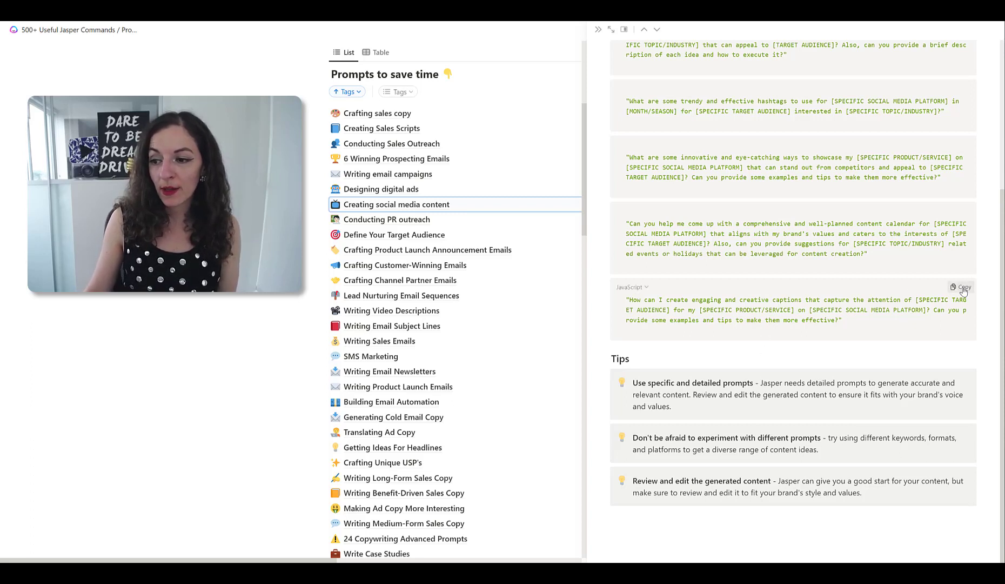
Copy the entry's last prompt, about creating engaging and creative captions, and paste it into the Jasper chat message.
left_click(963, 287)
left_click_drag(842, 320, 624, 301)
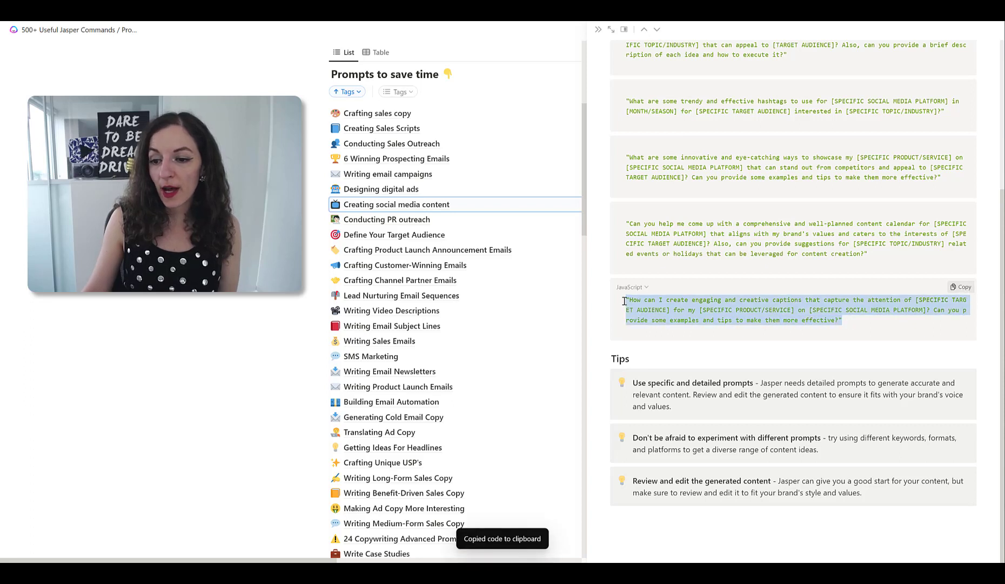
right_click(647, 299)
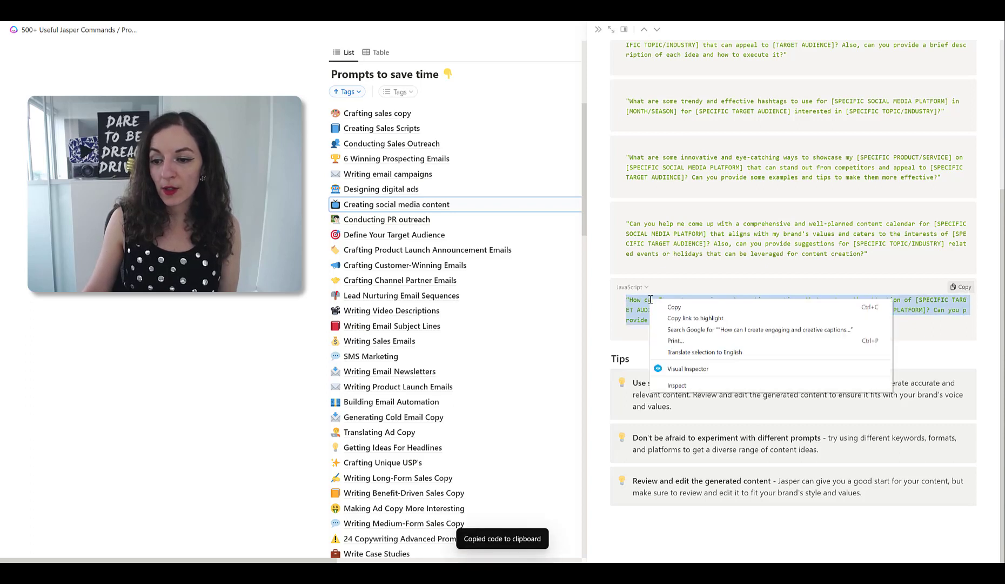
left_click(683, 310)
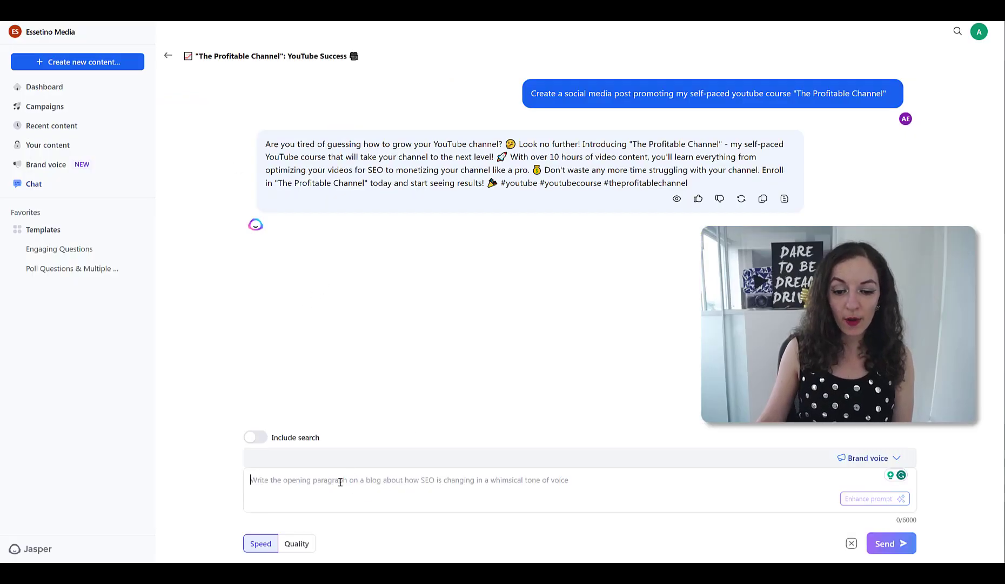
right_click(275, 480)
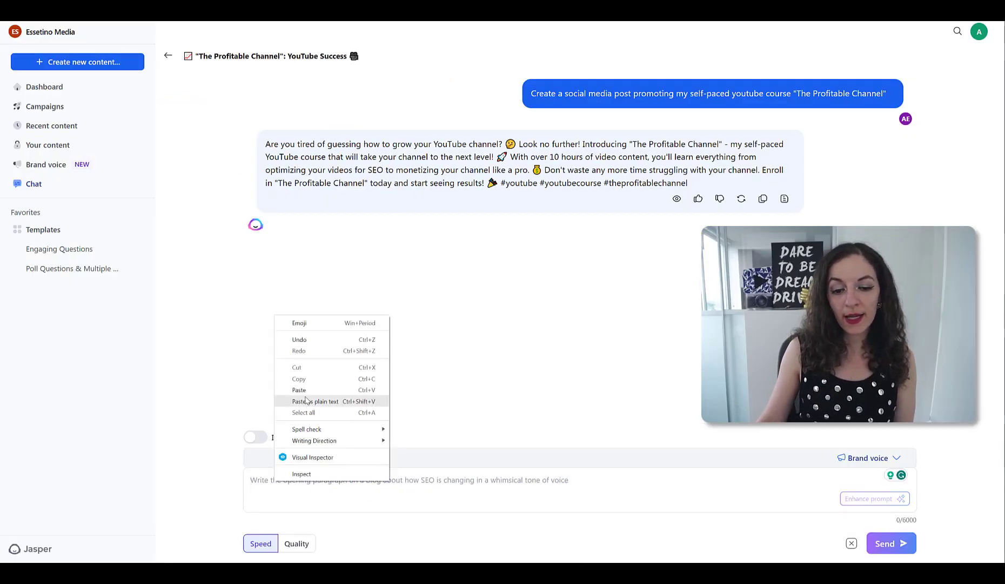
left_click(305, 390)
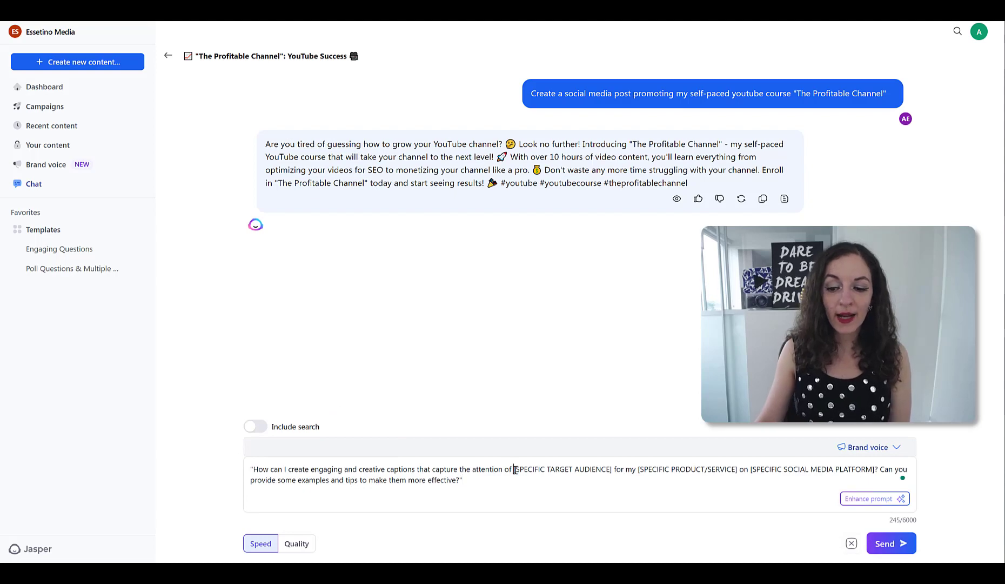
Reword the pasted prompt by replacing "captions" with "post" and changing "capture" to "captures".
left_click_drag(515, 469, 613, 468)
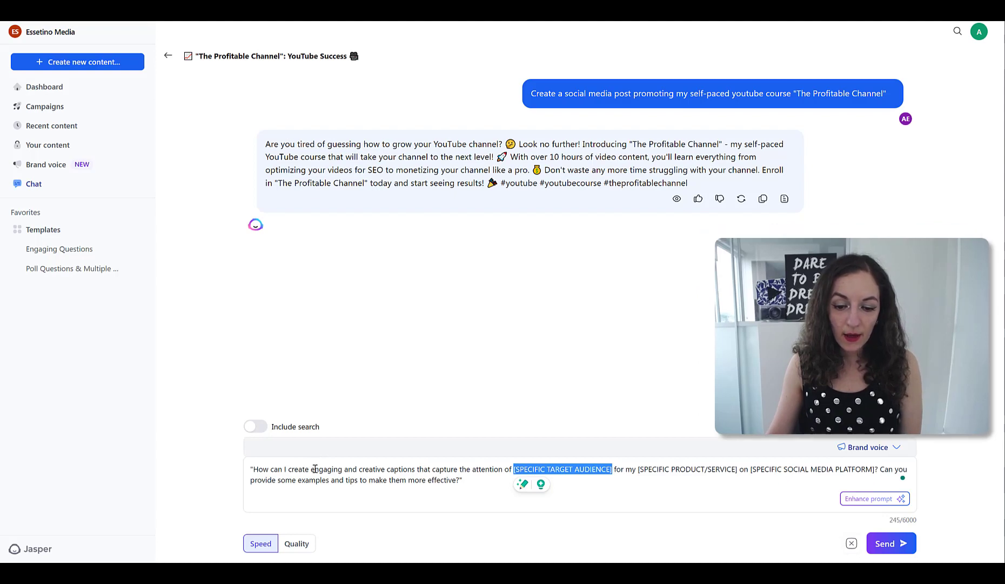
double_click(407, 469)
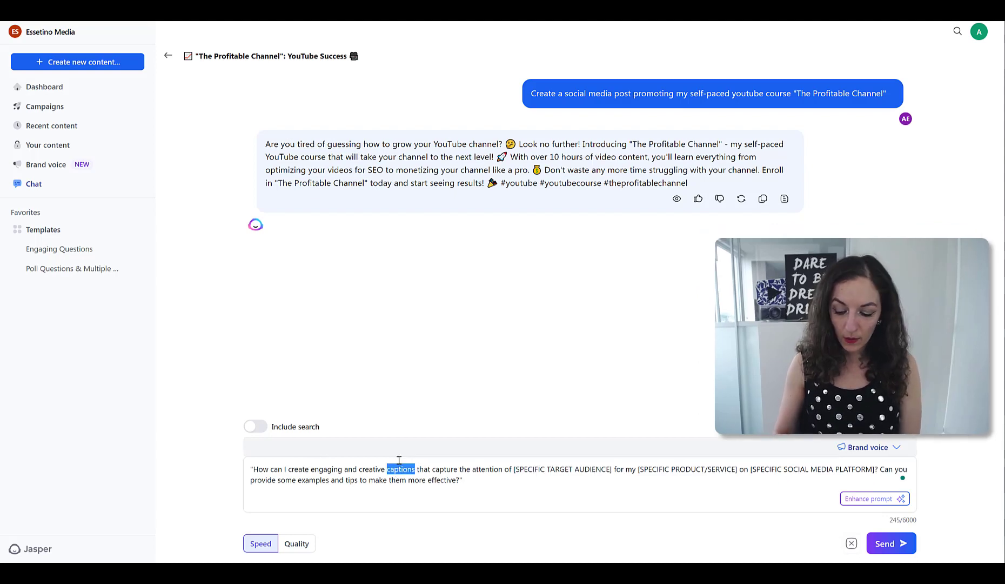
type("post")
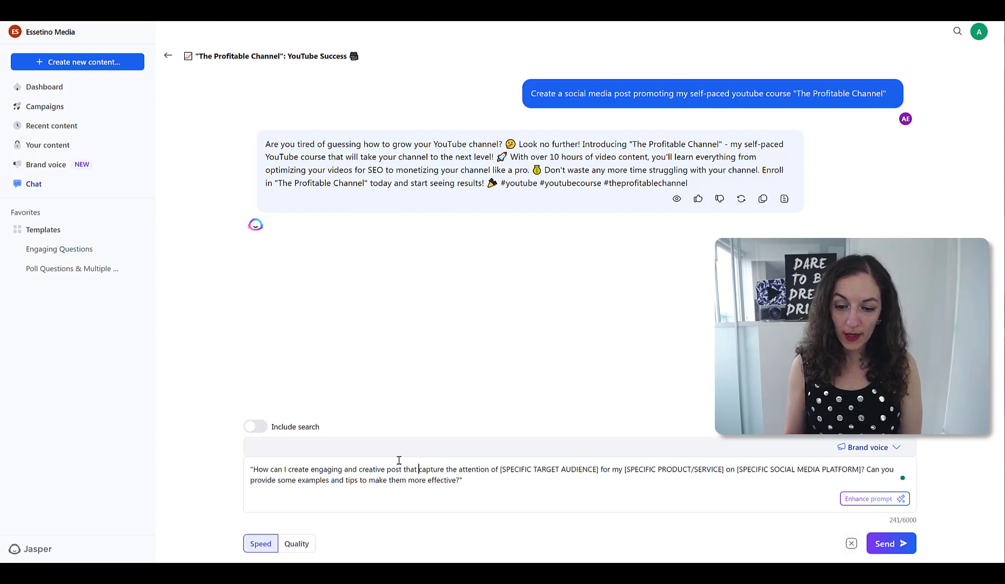
type("s")
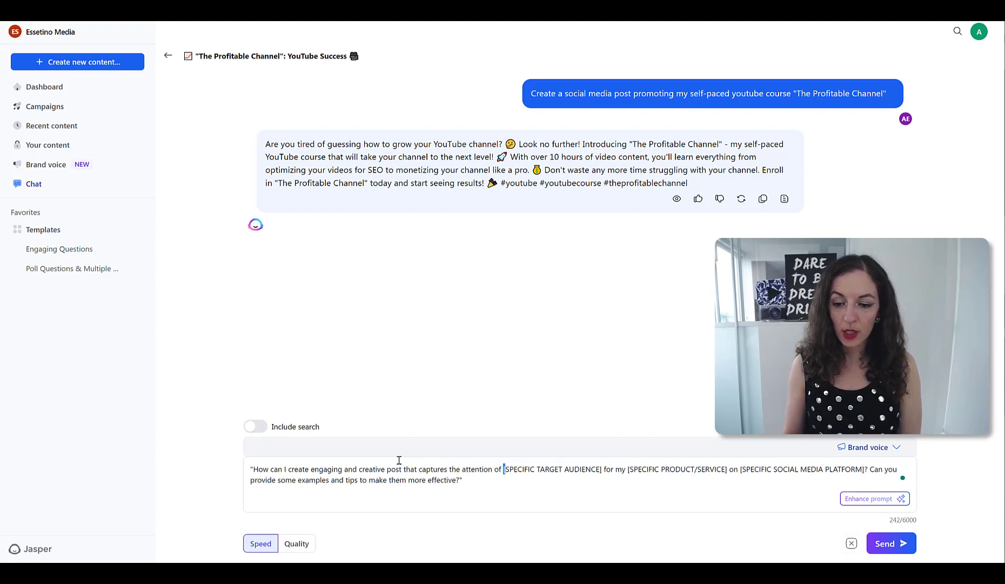
Replace the [SPECIFIC TARGET AUDIENCE] placeholder in the prompt with "coaches and consultants".
key("ctrl+shift+Right")
key("ctrl+shift+Right")
key("ctrl+shift+Right")
key("ctrl+shift+Right")
type("coaches")
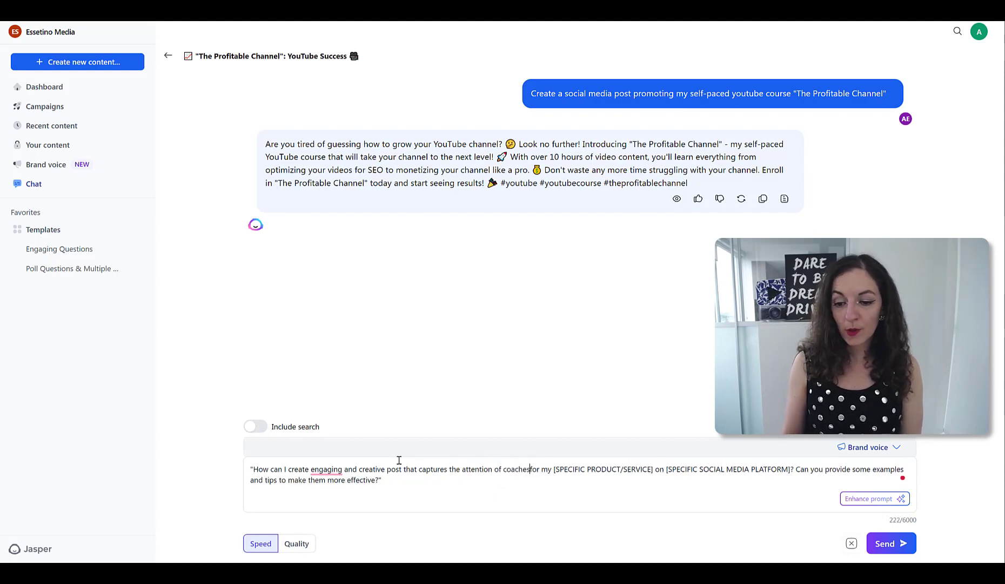
type(" and consultan")
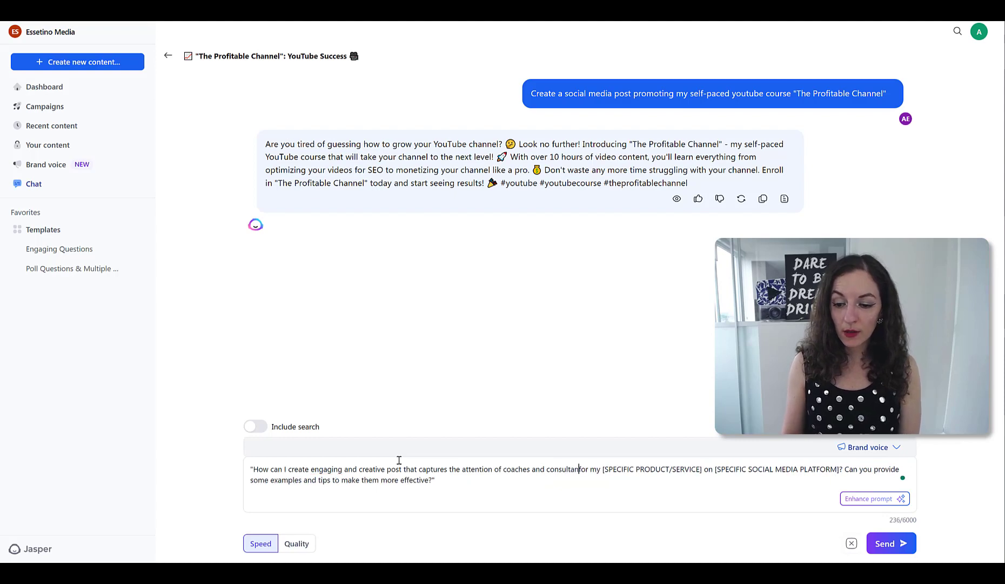
type("ts")
Replace the [SPECIFIC PRODUCT/SERVICE] placeholder with youtube course "The Profitable Channel", keeping the course name in quotation marks.
key("ctrl+shift+Right")
key("ctrl+shift+Right")
key("ctrl+shift+Right")
key("ctrl+shift+Right")
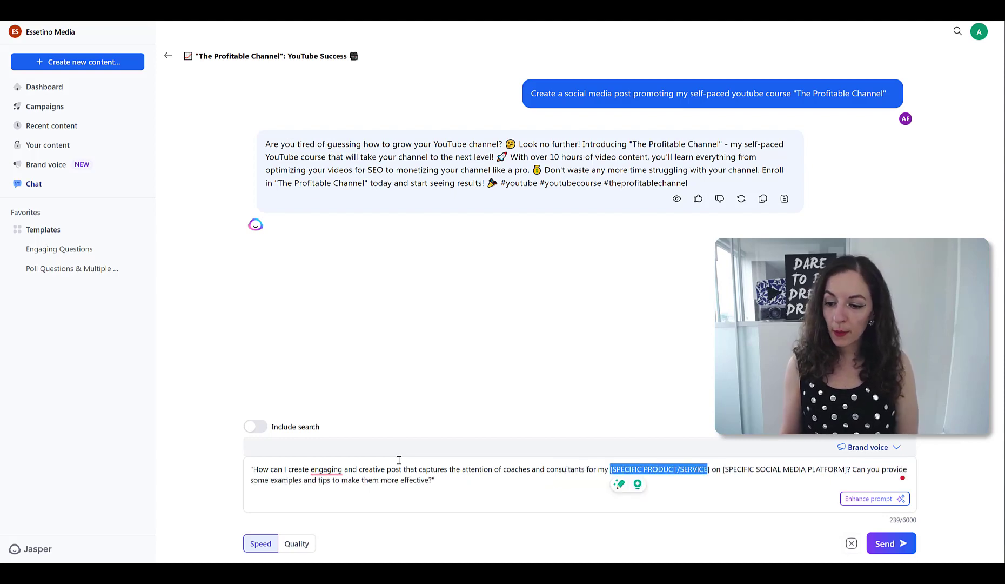
type("youtube course")
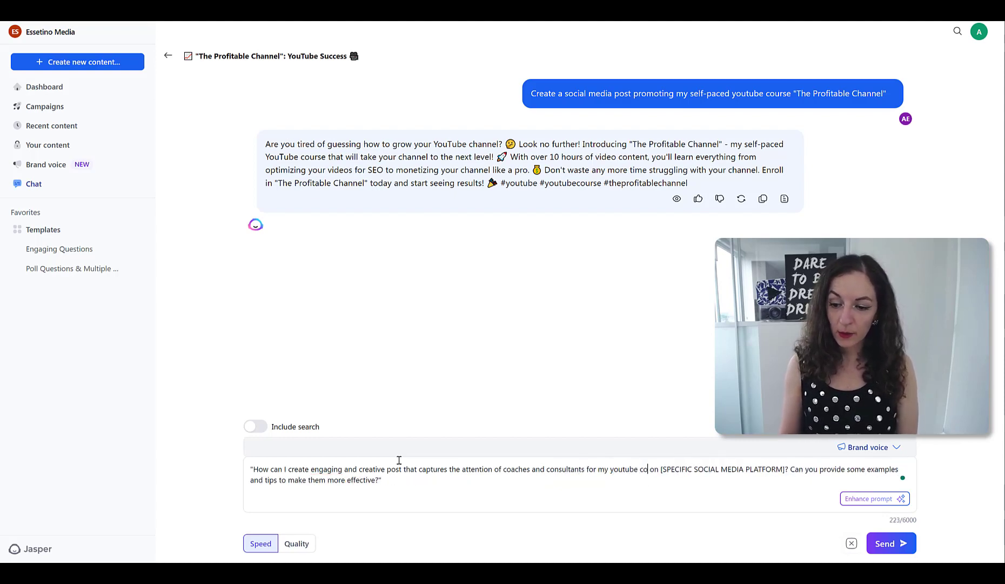
type(" \"The Profitab")
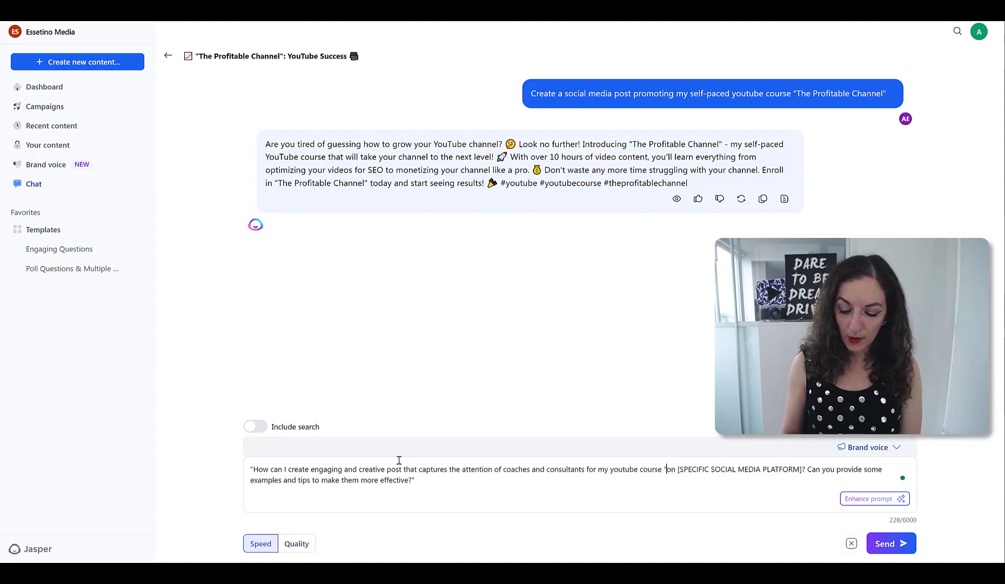
type("le Channel\"")
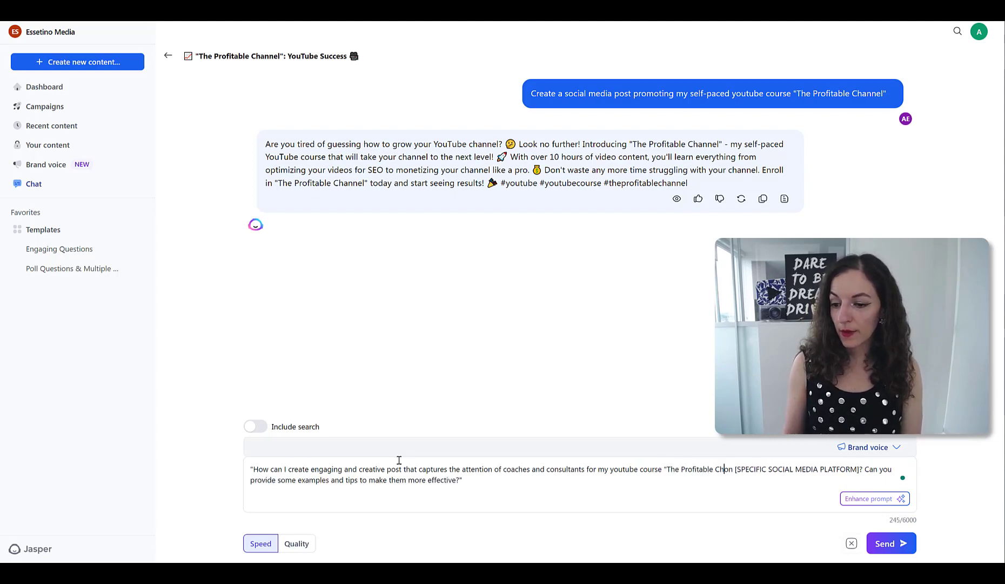
Replace the [SPECIFIC SOCIAL MEDIA PLATFORM] placeholder with "Facebook" and send the completed prompt.
key("ctrl+shift+Right")
key("ctrl+shift+Right")
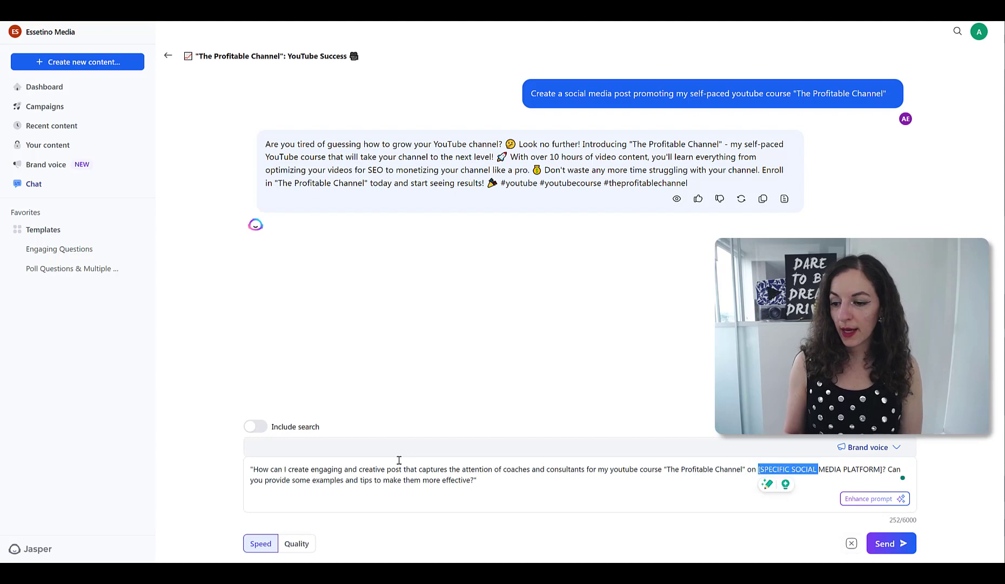
type("Facebook")
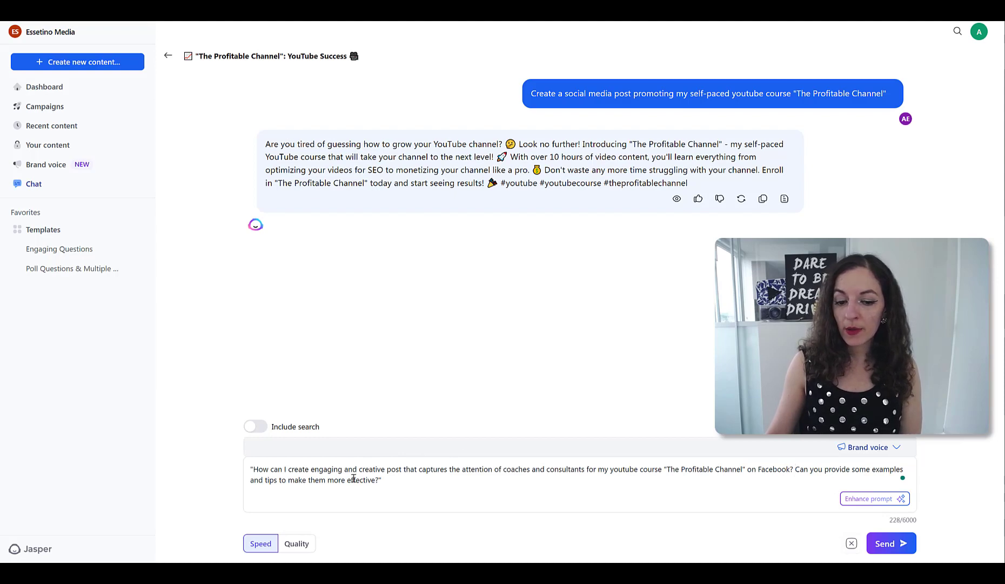
left_click(893, 545)
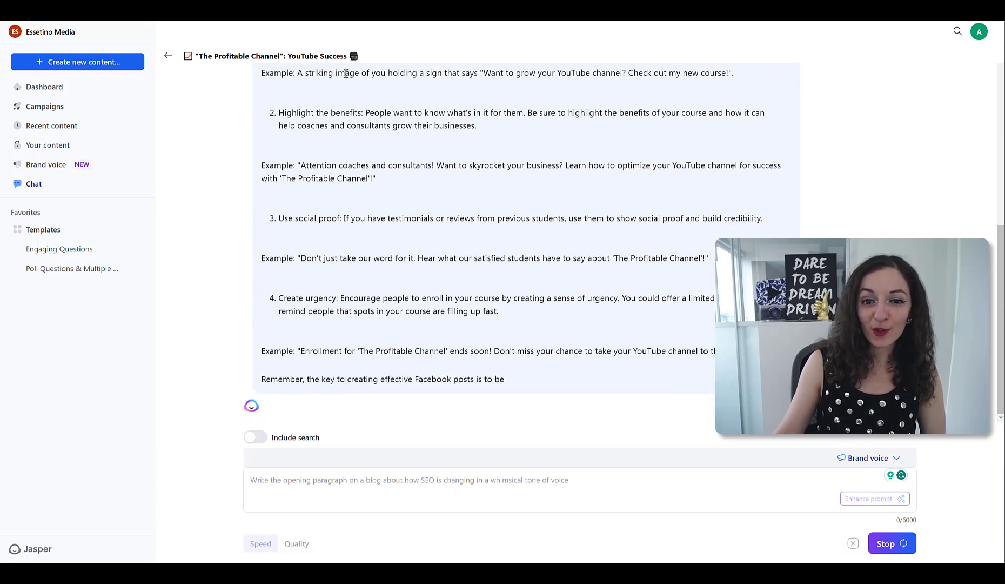
Read through the generated reply, examining its numbered tips and example lines for Facebook posts.
scroll(567, 135, "up", 5)
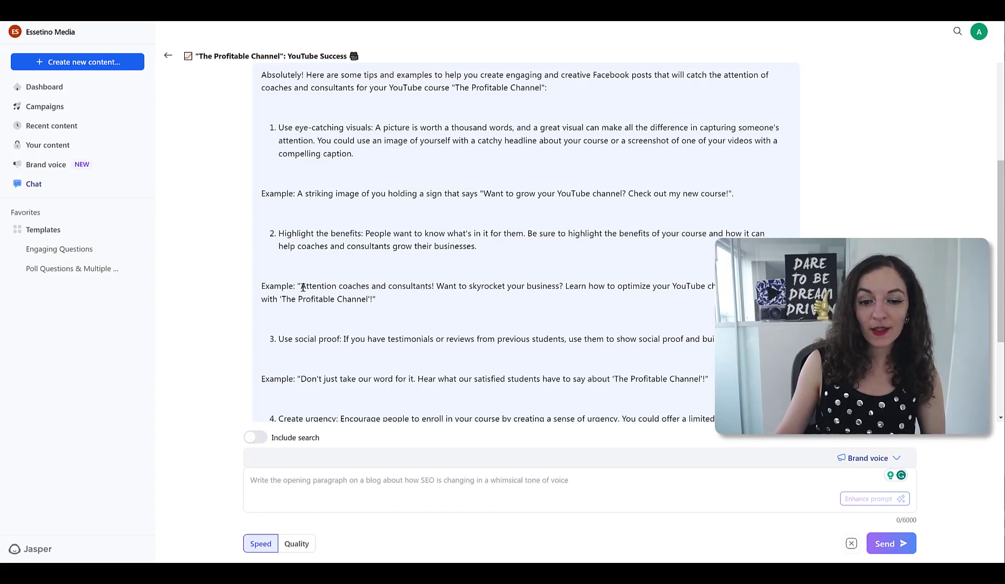
left_click_drag(306, 287, 601, 287)
left_click(509, 287)
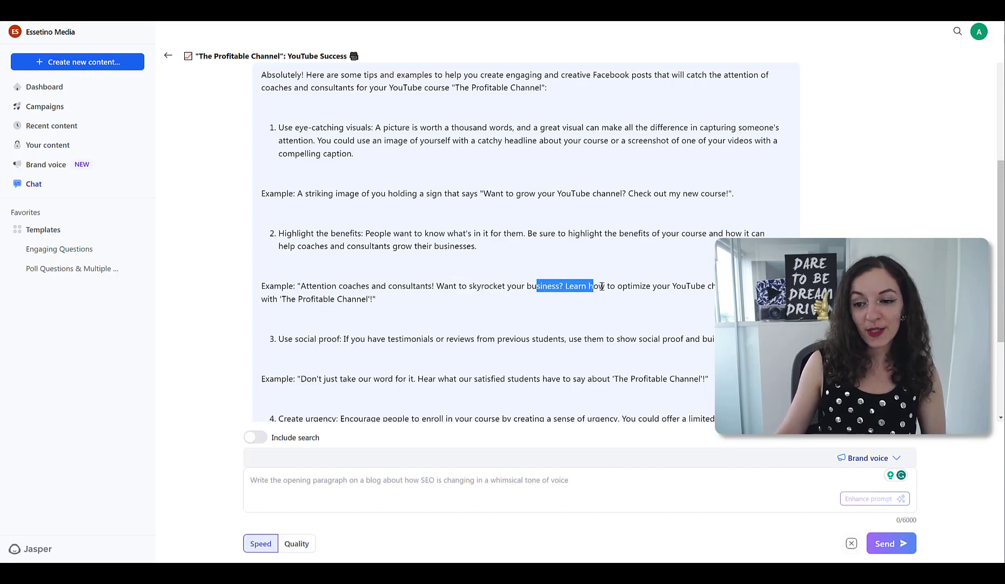
left_click(652, 288)
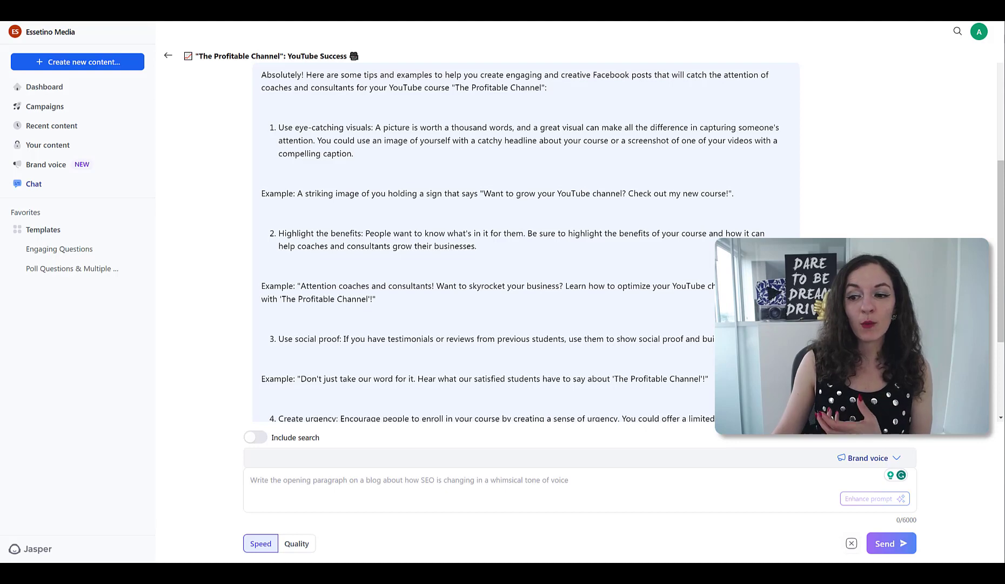
scroll(332, 290, "down", 1)
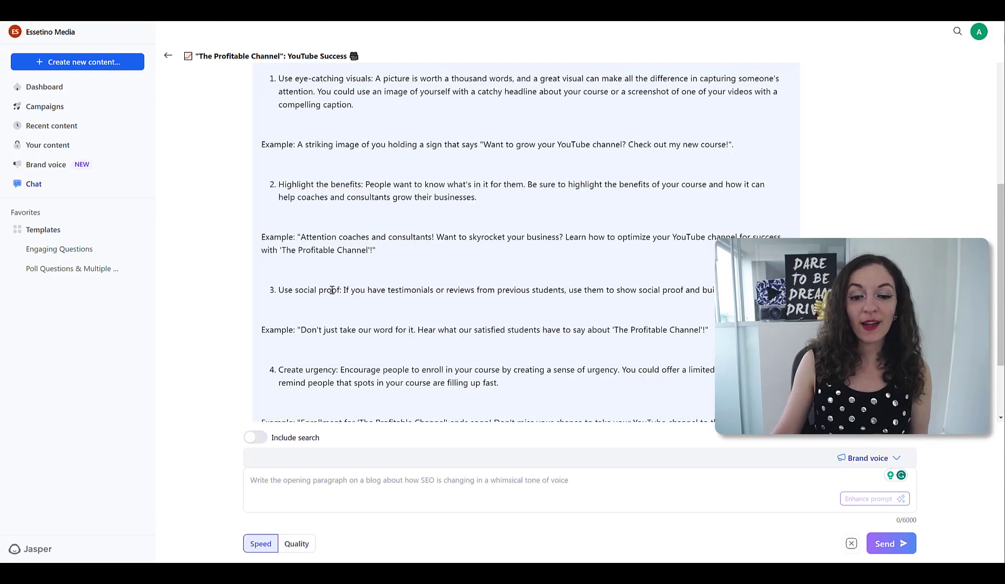
left_click_drag(298, 291, 514, 290)
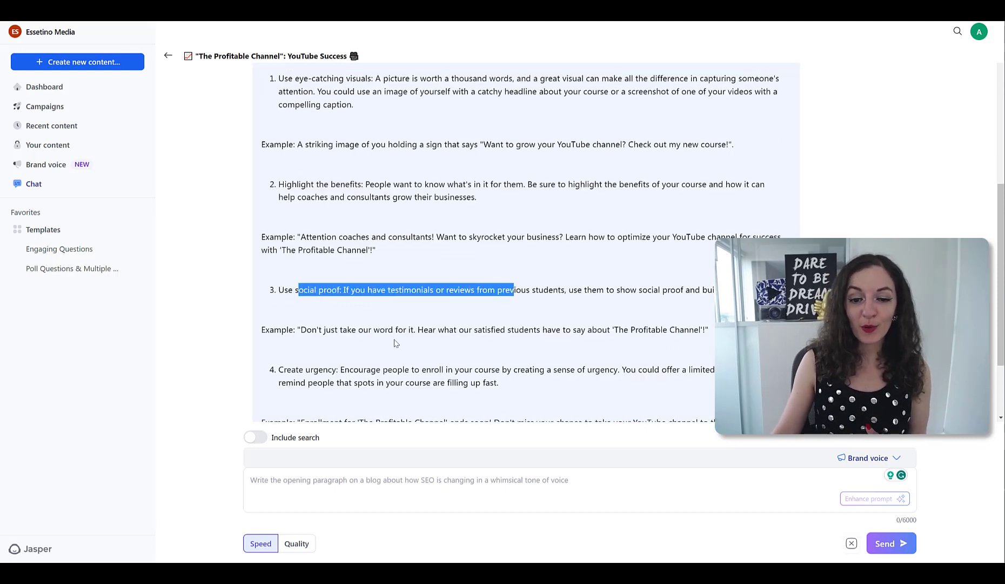
left_click_drag(352, 329, 573, 330)
scroll(578, 331, "down", 2)
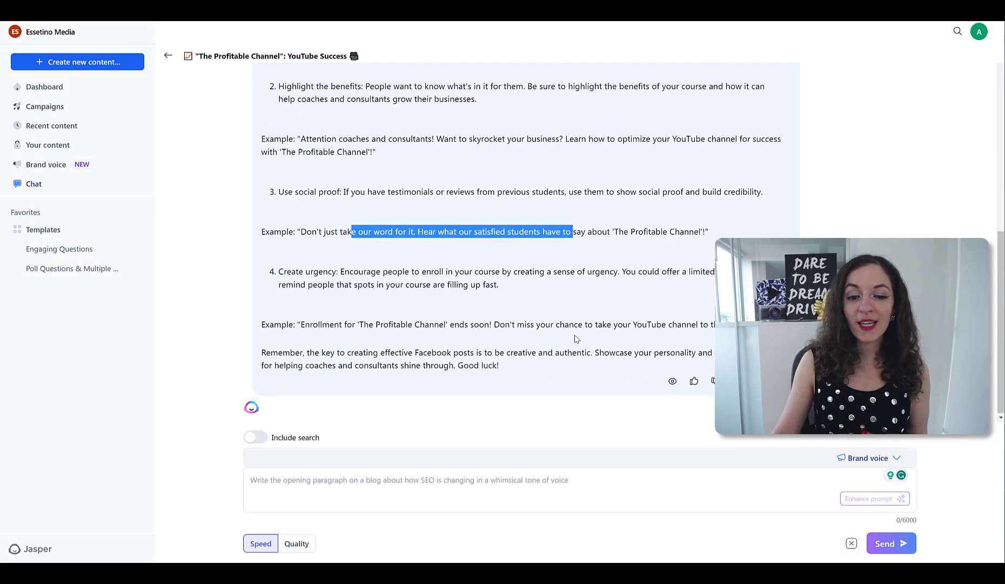
scroll(594, 317, "up", 1)
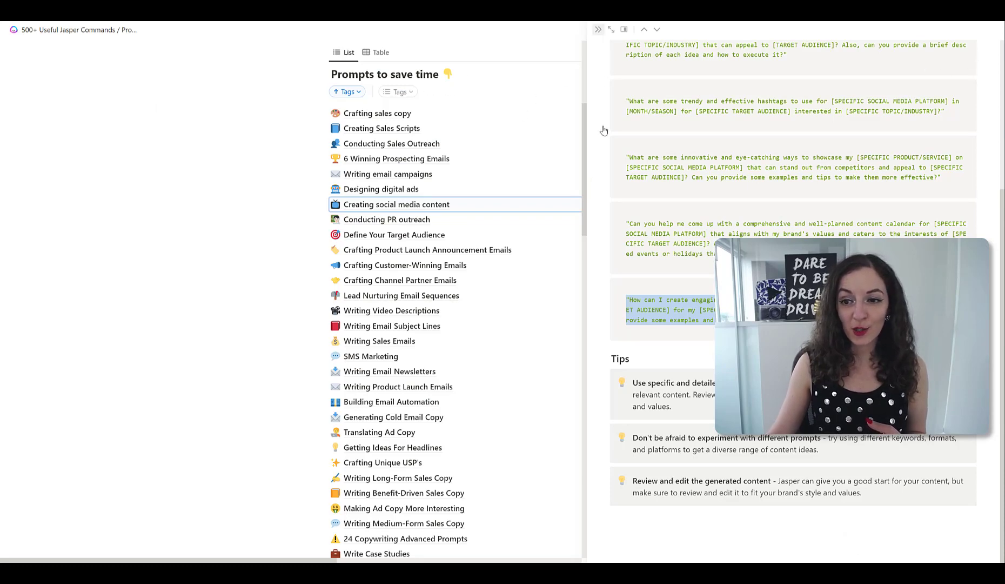
Switch back to the Notion prompt library and close the open "Creating social media content" entry.
left_click(599, 32)
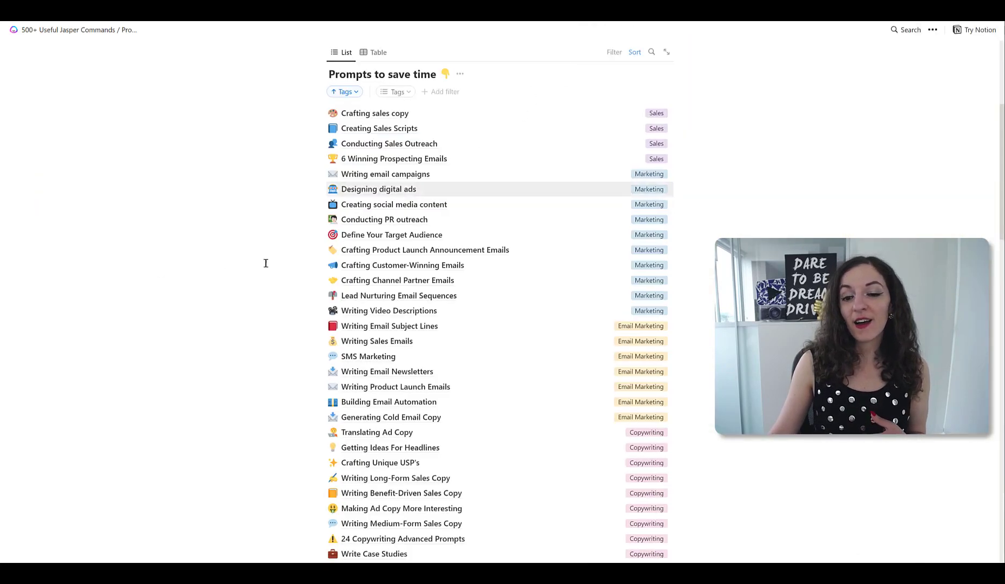